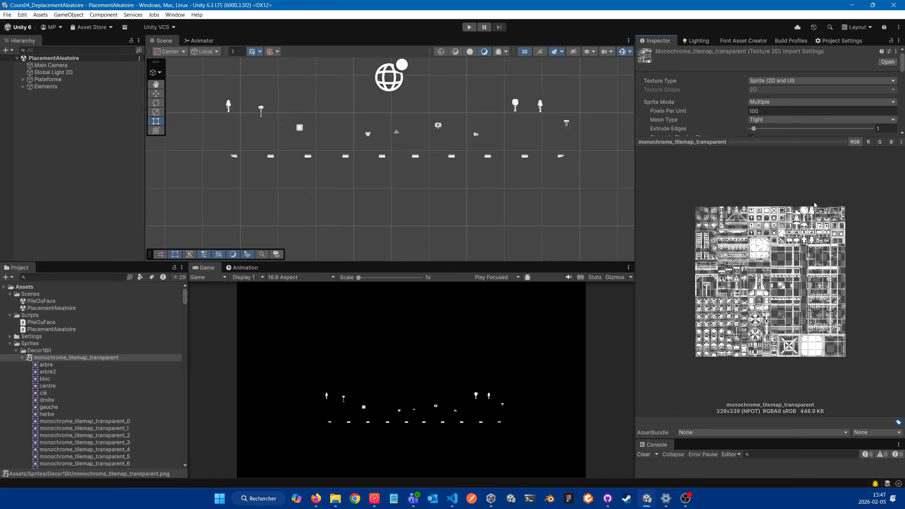
# Enlarge the import settings area above the texture preview, and collapse and re-expand the sprite list of monochrome_tilemap_transparent.
pyautogui.moveTo(748, 141); pyautogui.dragTo(748, 309)
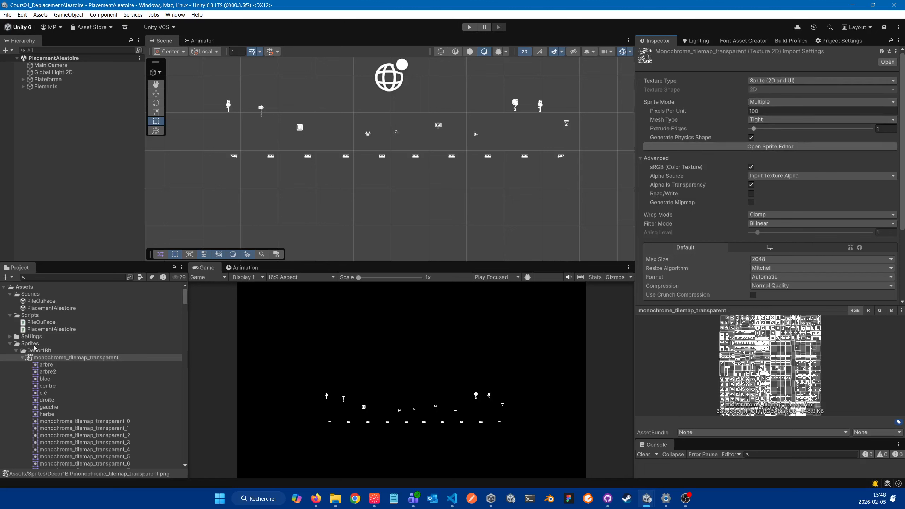
pyautogui.click(36, 359)
pyautogui.press('Left')
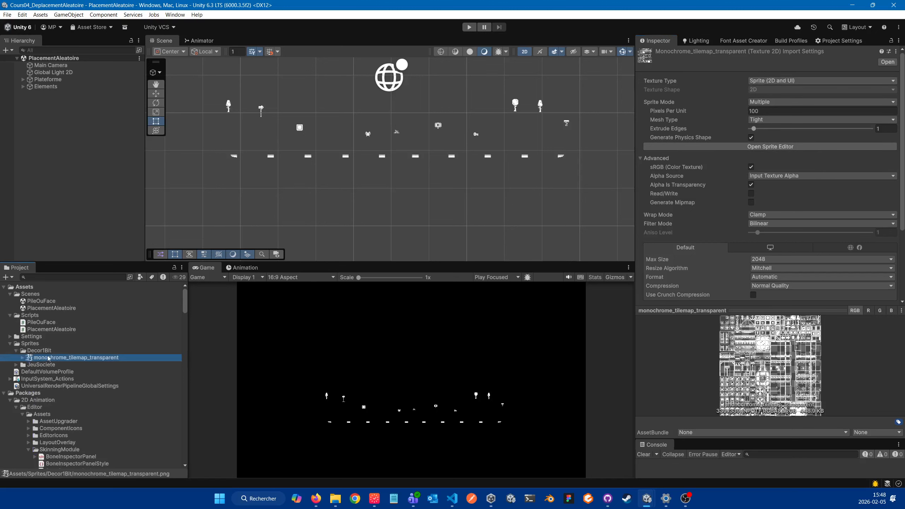
pyautogui.click(23, 358)
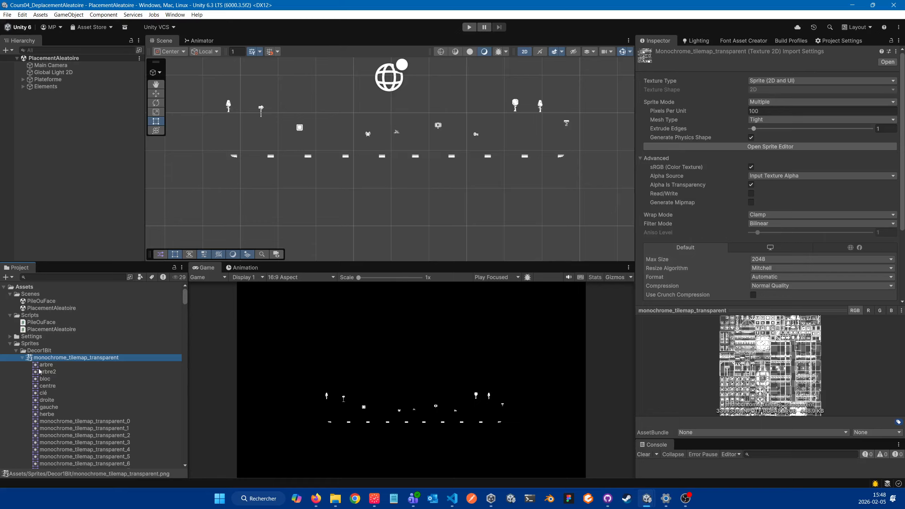
# Examine several individual sprites sliced from monochrome_tilemap_transparent, including numbered tiles and the named herbe and gauche sprites.
pyautogui.scroll(-15, 39, 432)
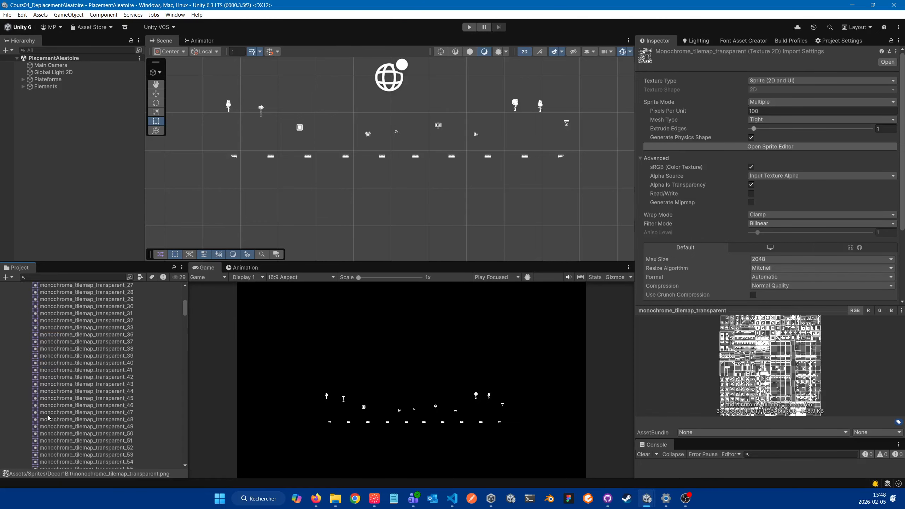
pyautogui.scroll(-10, 48, 418)
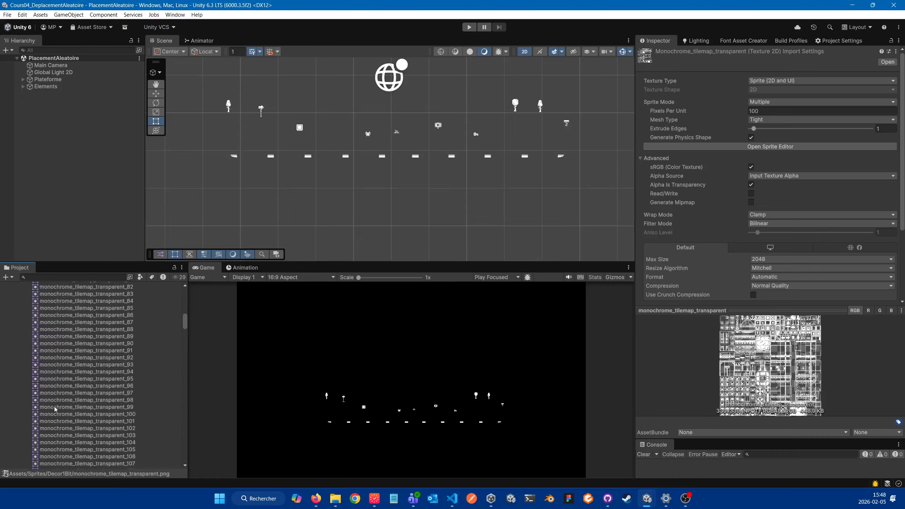
pyautogui.click(55, 407)
pyautogui.click(64, 366)
pyautogui.click(71, 330)
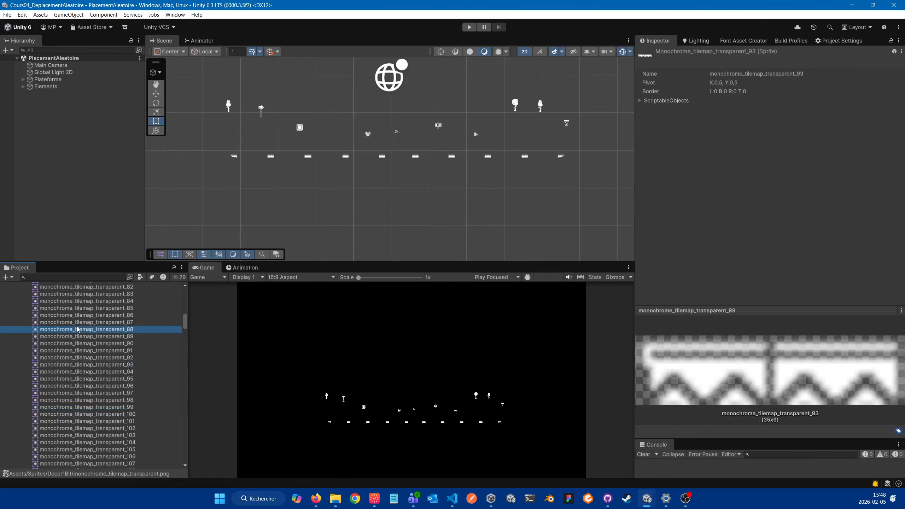
pyautogui.click(77, 309)
pyautogui.scroll(10, 78, 315)
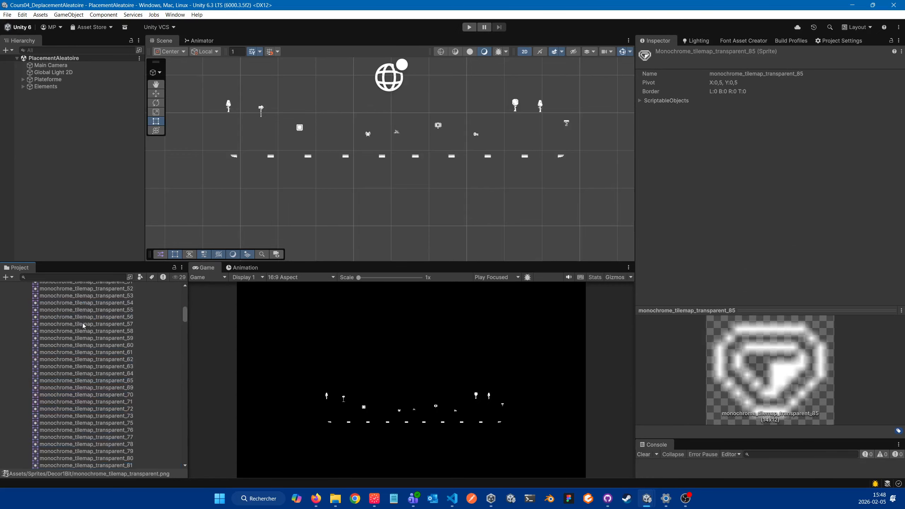
pyautogui.click(86, 324)
pyautogui.scroll(5, 103, 332)
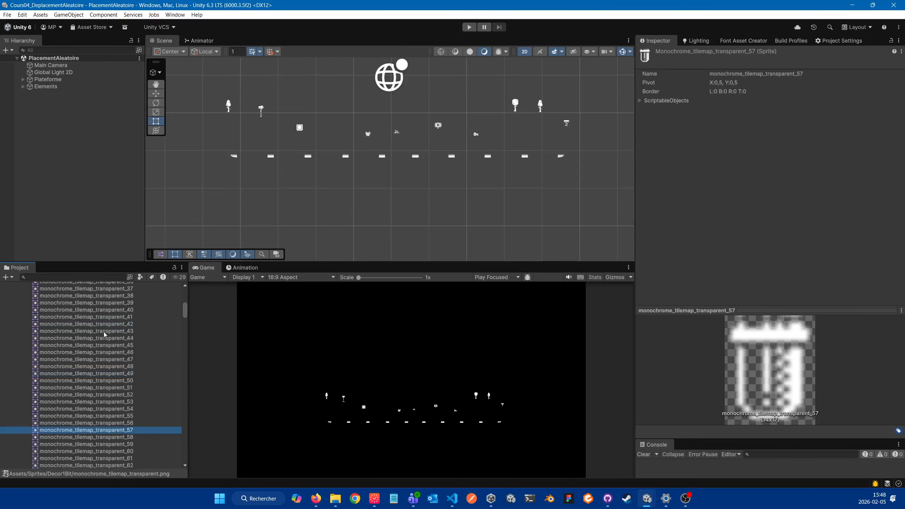
pyautogui.click(103, 331)
pyautogui.scroll(15, 111, 338)
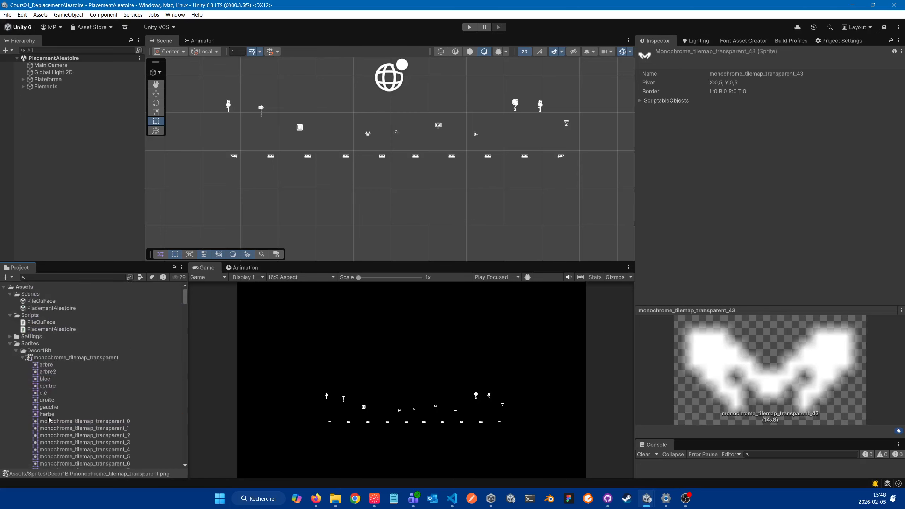
pyautogui.click(46, 415)
pyautogui.click(47, 406)
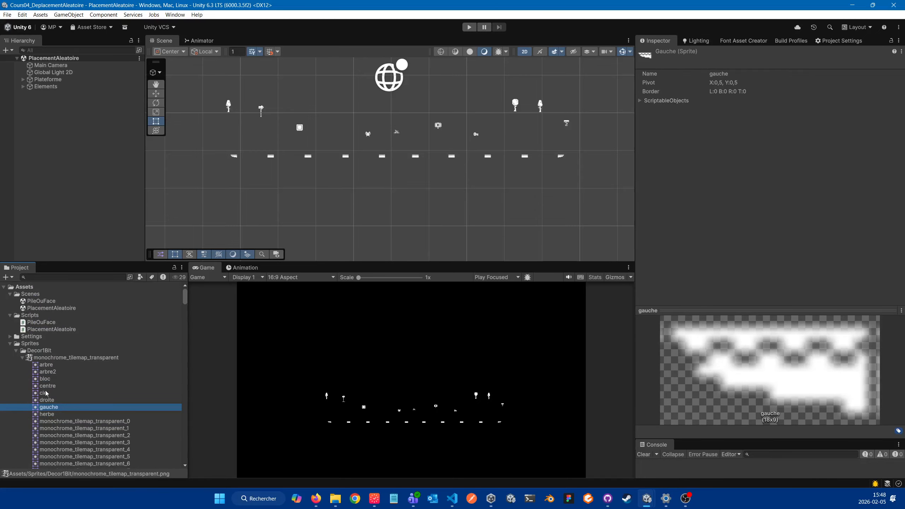
# Set Pixels Per Unit of the monochrome_tilemap_transparent texture to 16 and apply the import settings.
pyautogui.click(50, 358)
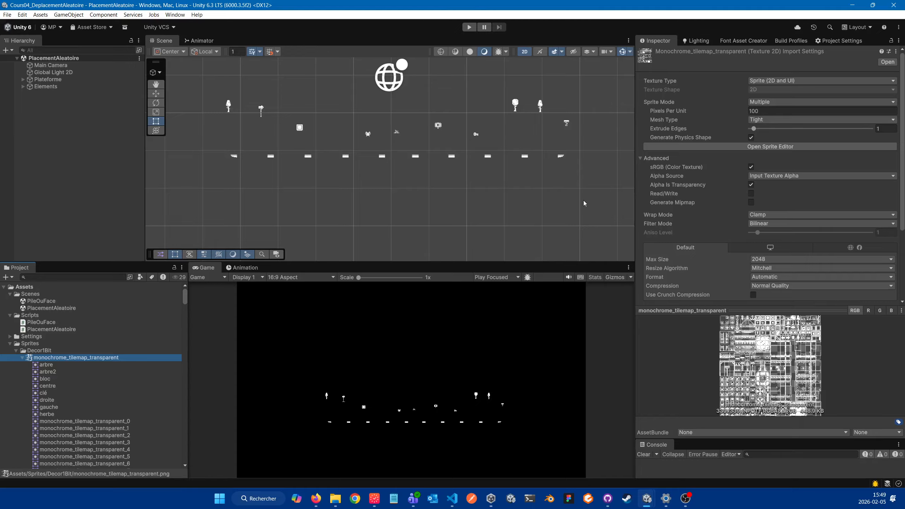
pyautogui.click(754, 111)
pyautogui.write('16')
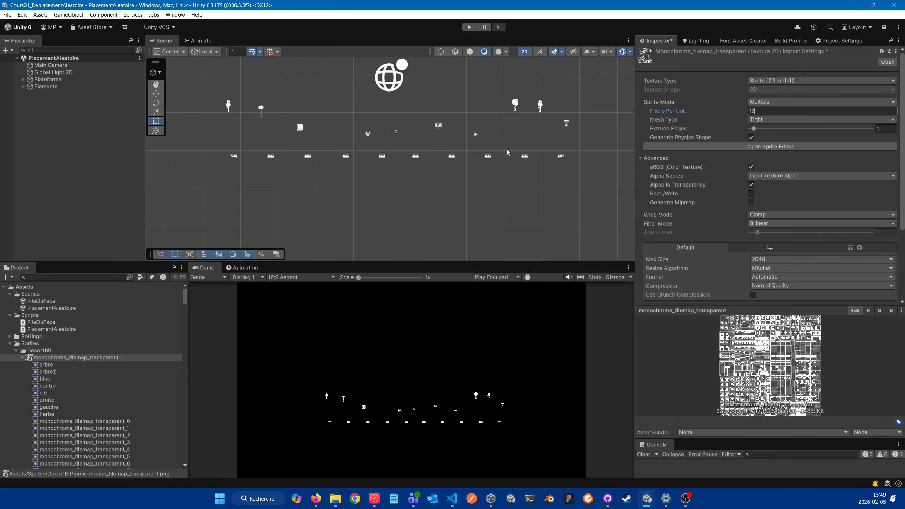
pyautogui.scroll(-3, 748, 255)
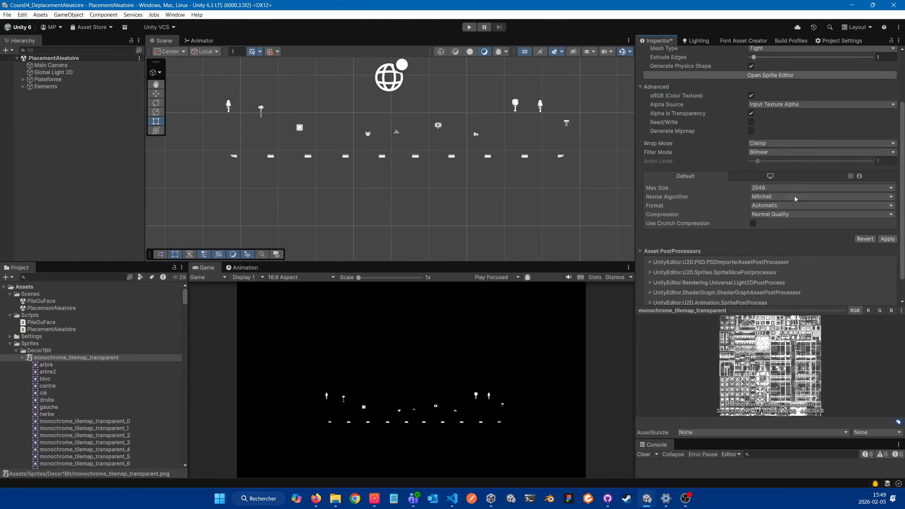
pyautogui.scroll(3, 819, 160)
pyautogui.scroll(-2, 871, 201)
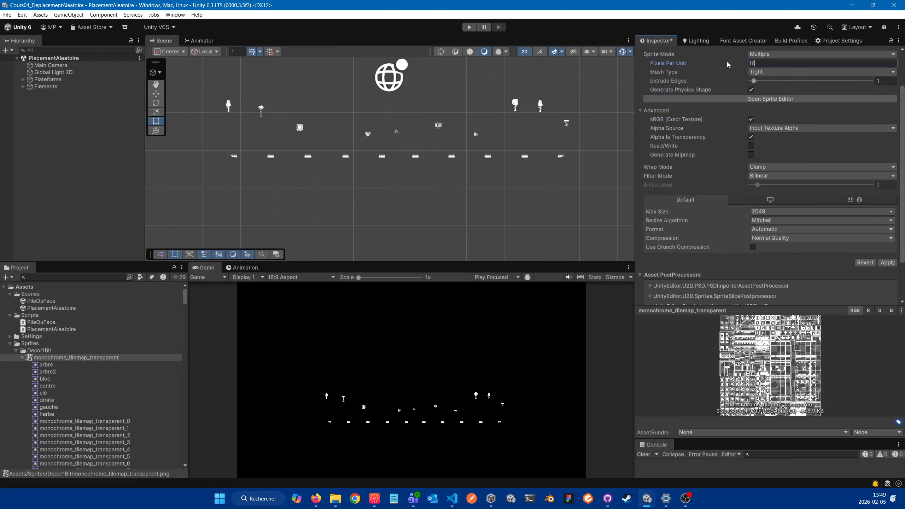
pyautogui.click(887, 262)
pyautogui.scroll(-3, 439, 183)
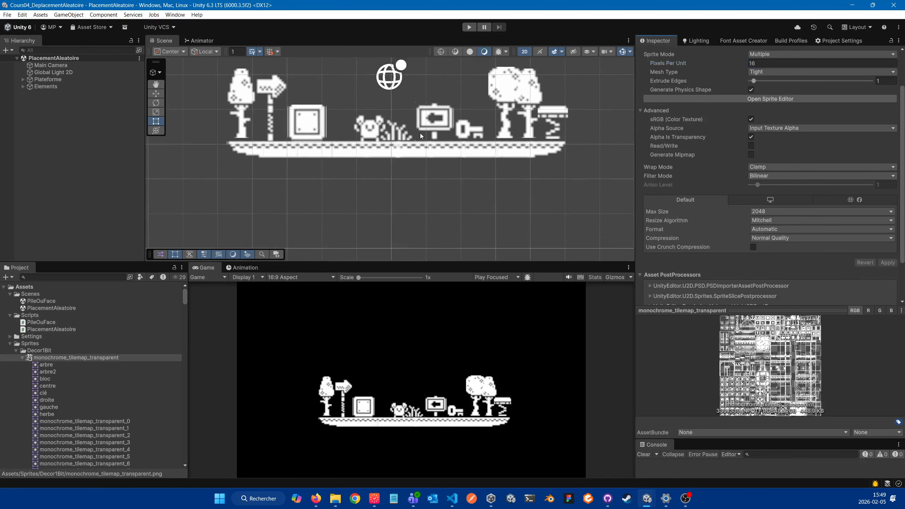
pyautogui.moveTo(416, 151); pyautogui.dragTo(408, 185, button='middle')
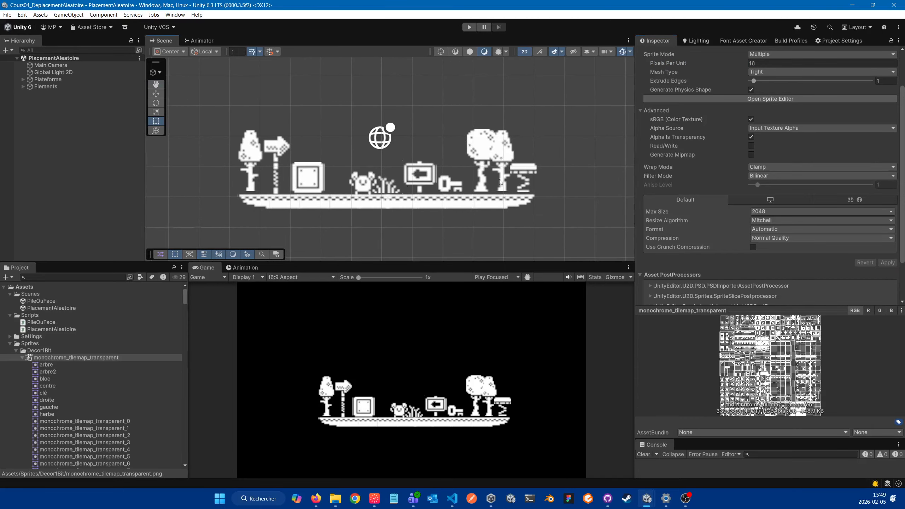
# Set the tilemap texture's Filter Mode to Point (no filter) and apply the change.
pyautogui.scroll(3, 814, 167)
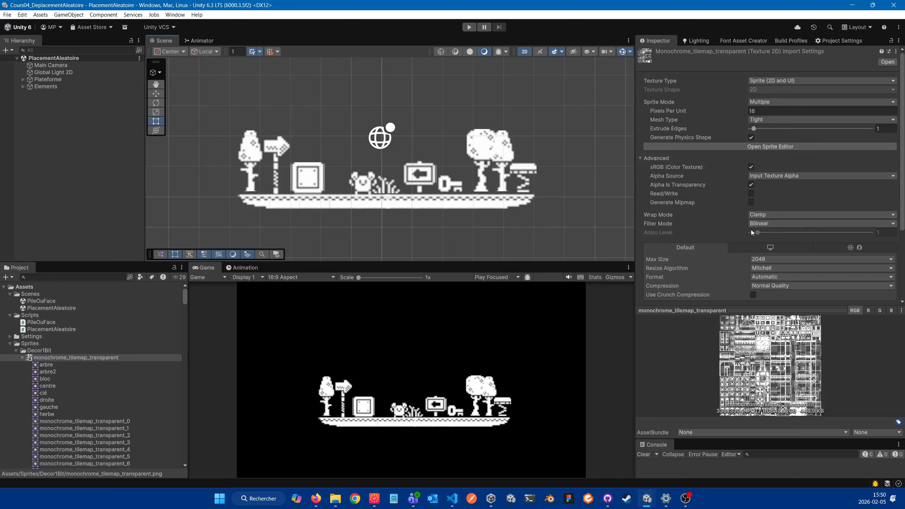
pyautogui.click(769, 224)
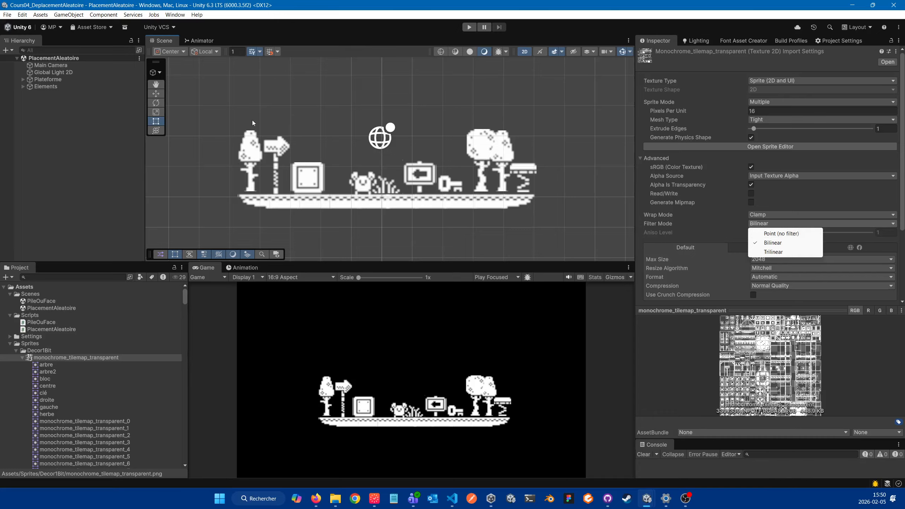
pyautogui.click(769, 234)
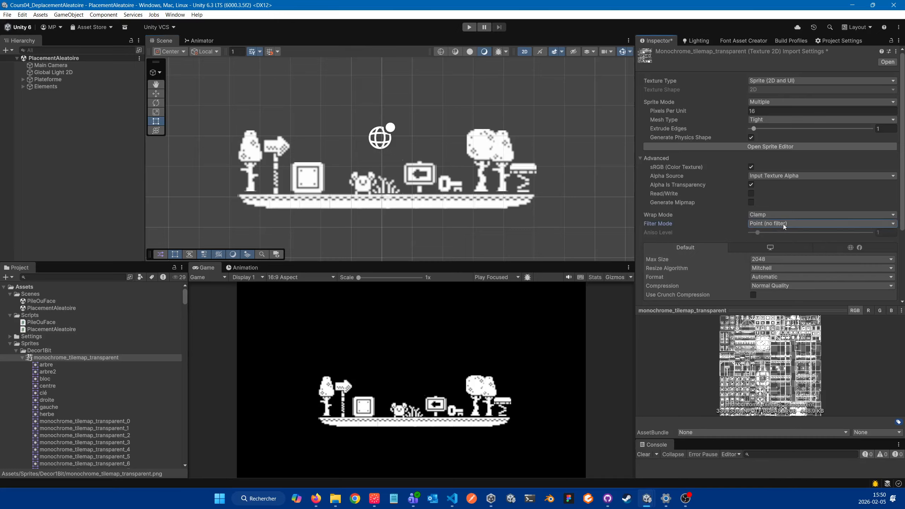
pyautogui.scroll(-2, 862, 294)
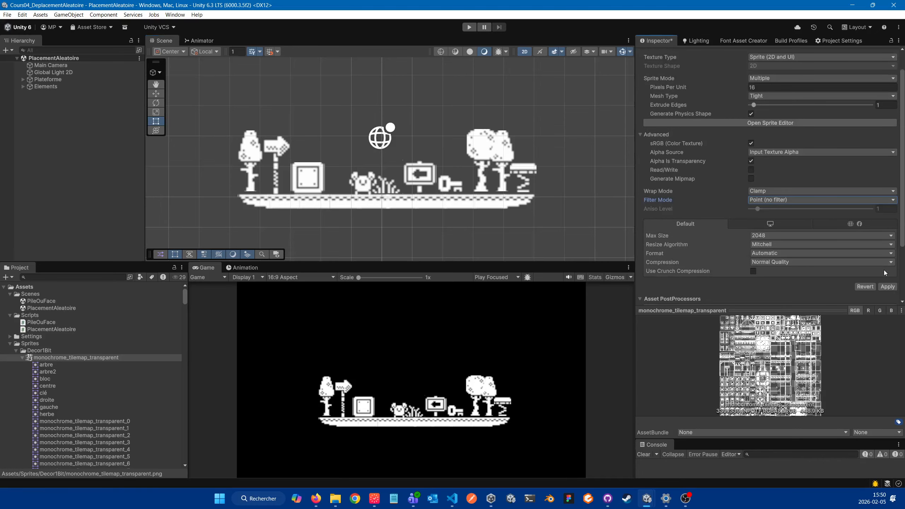
pyautogui.click(888, 286)
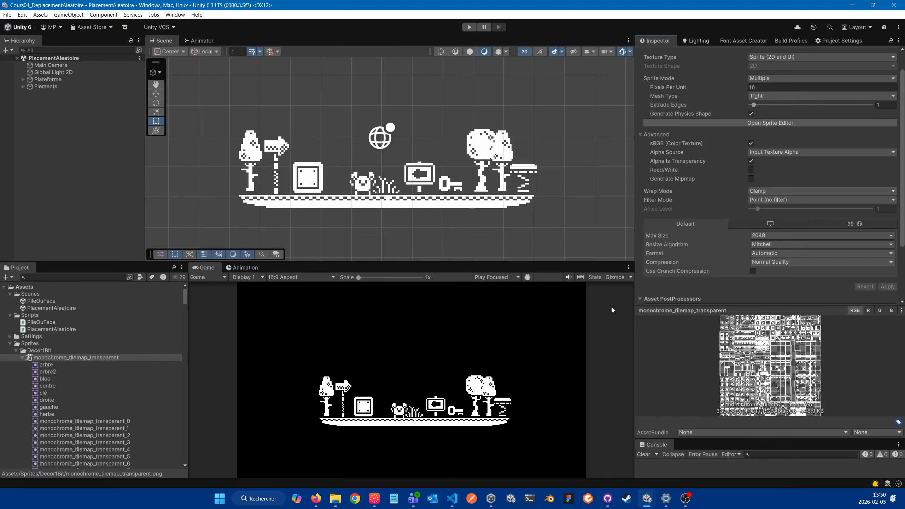
# Set the tilemap texture's Compression to Low Quality and apply the change.
pyautogui.scroll(2, 765, 154)
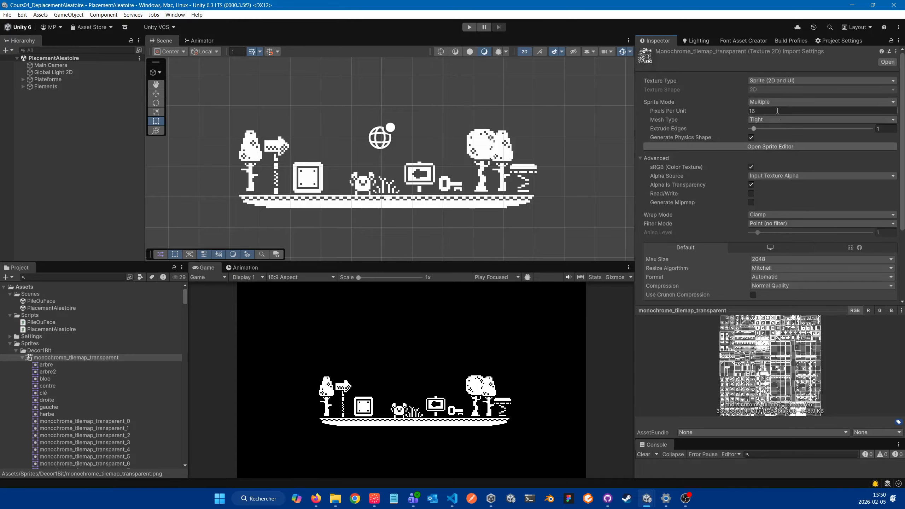
pyautogui.moveTo(764, 111); pyautogui.dragTo(727, 112)
pyautogui.click(768, 286)
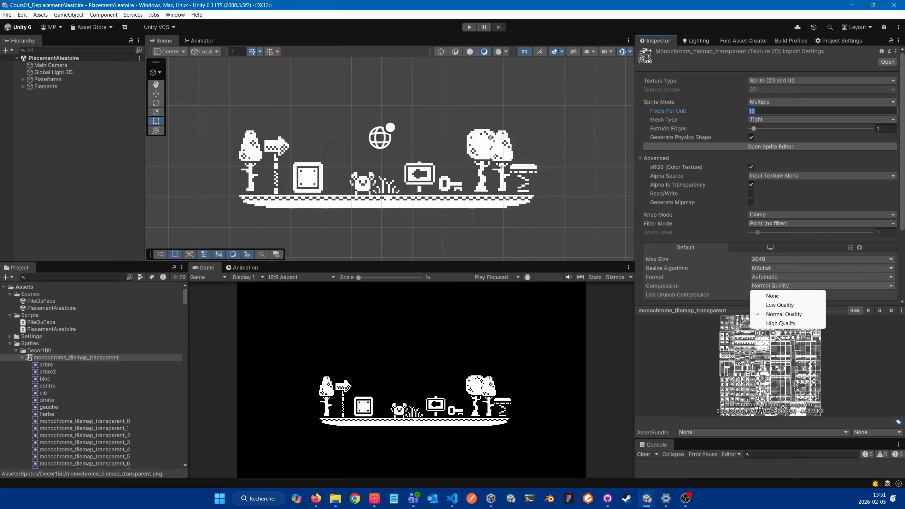
pyautogui.click(774, 305)
pyautogui.scroll(-4, 876, 288)
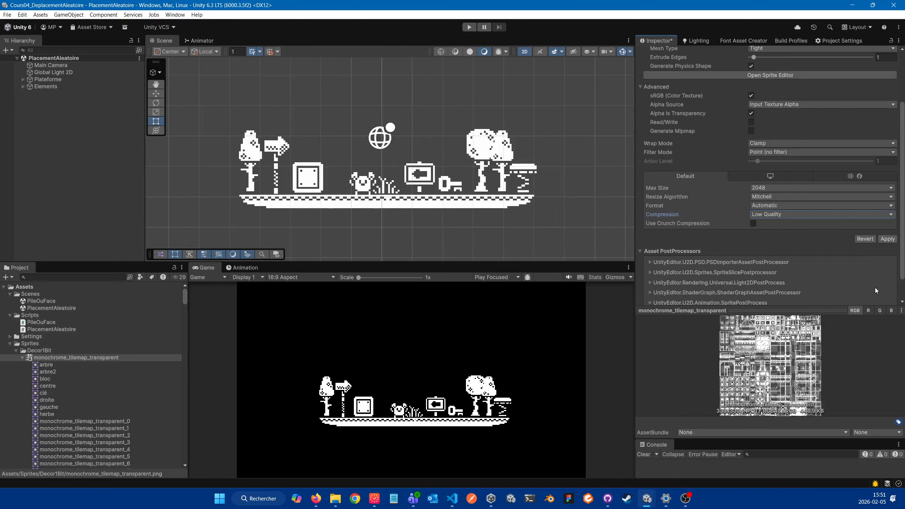
pyautogui.click(888, 239)
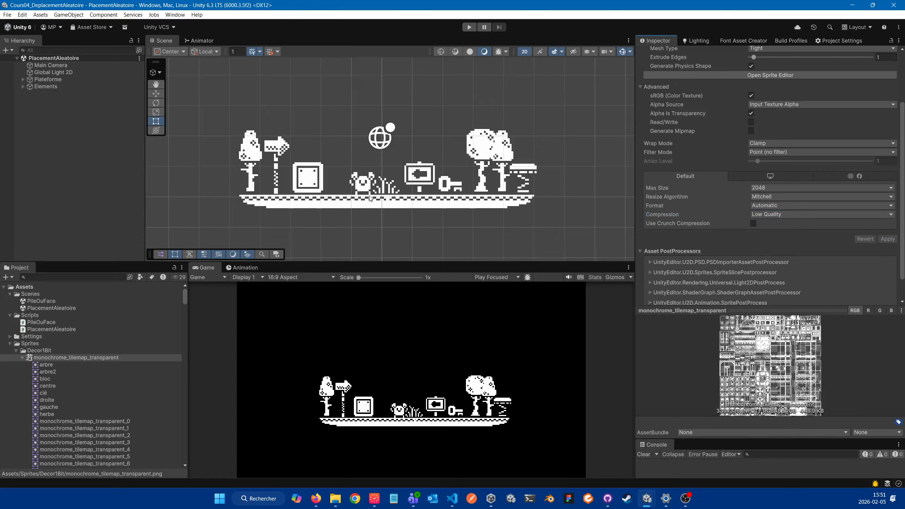
# Restore the tilemap texture's Compression to Normal Quality and apply it.
pyautogui.click(763, 215)
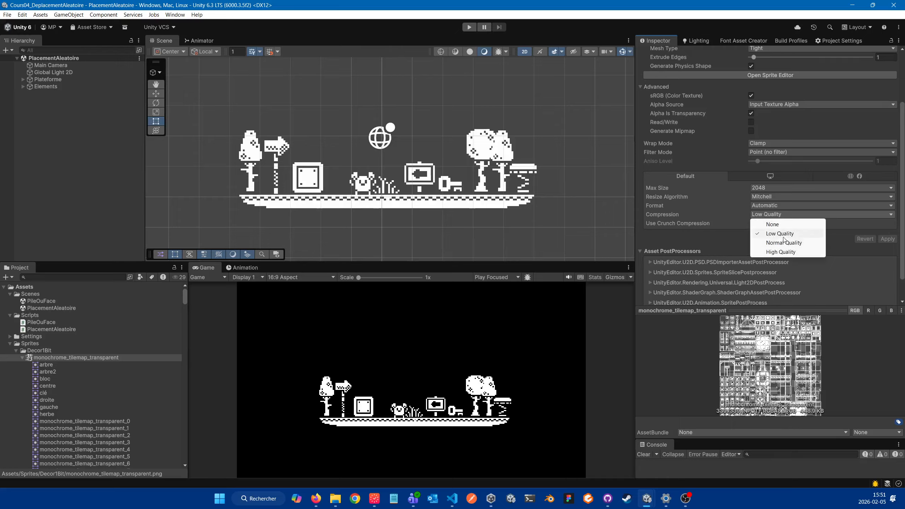
pyautogui.click(807, 243)
pyautogui.click(887, 239)
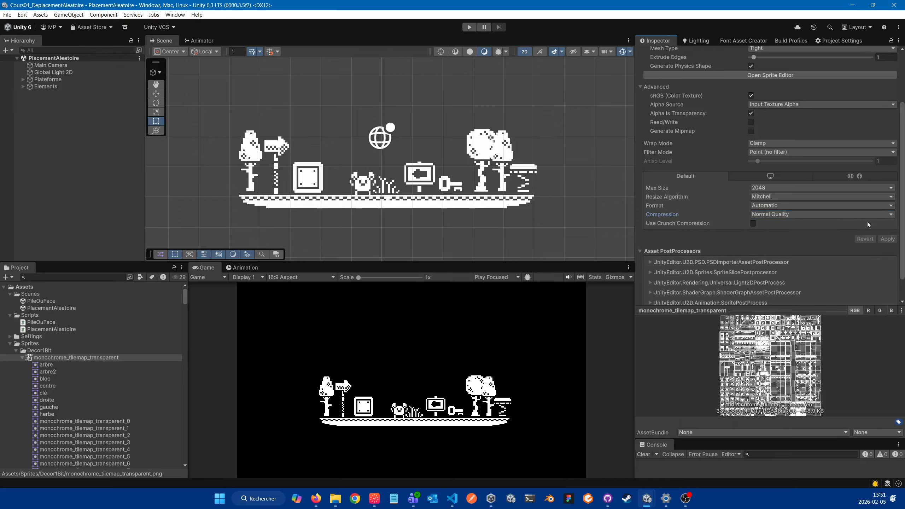
# Change the tilemap texture's Sprite Mode to Single and apply the import settings.
pyautogui.scroll(4, 768, 226)
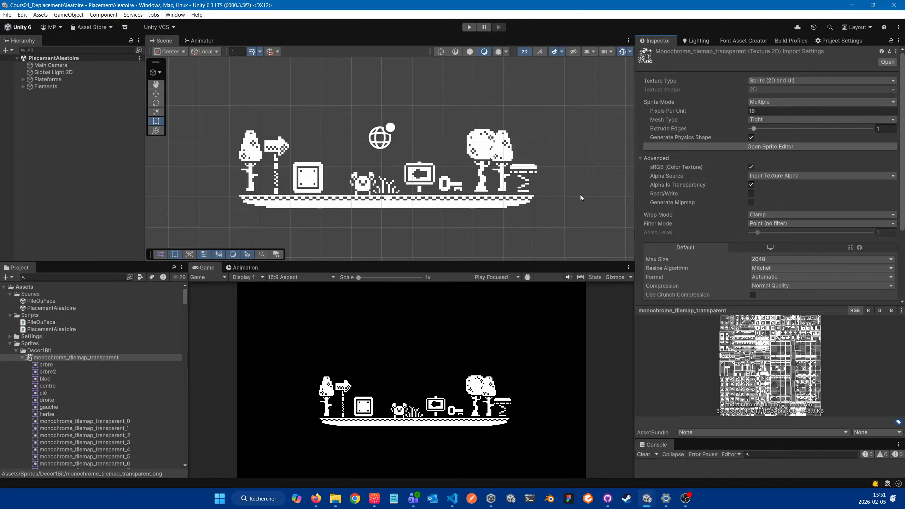
pyautogui.click(761, 102)
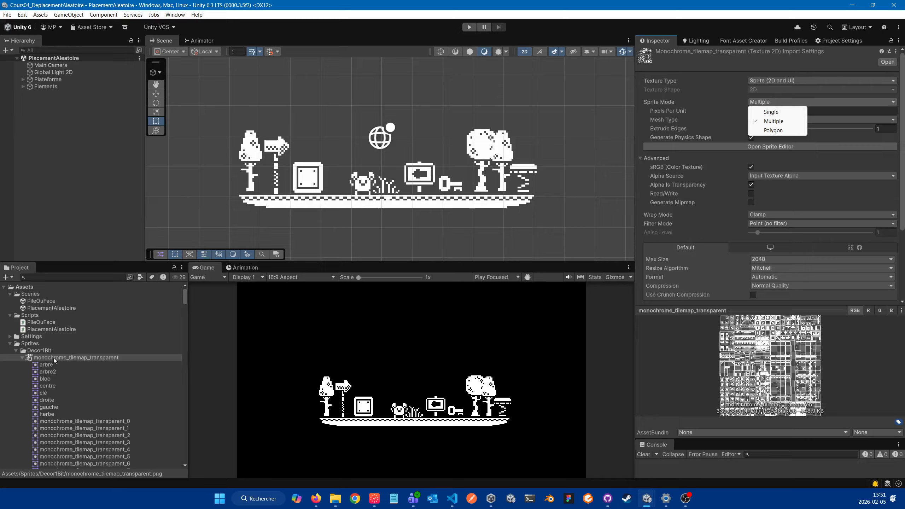
pyautogui.click(768, 112)
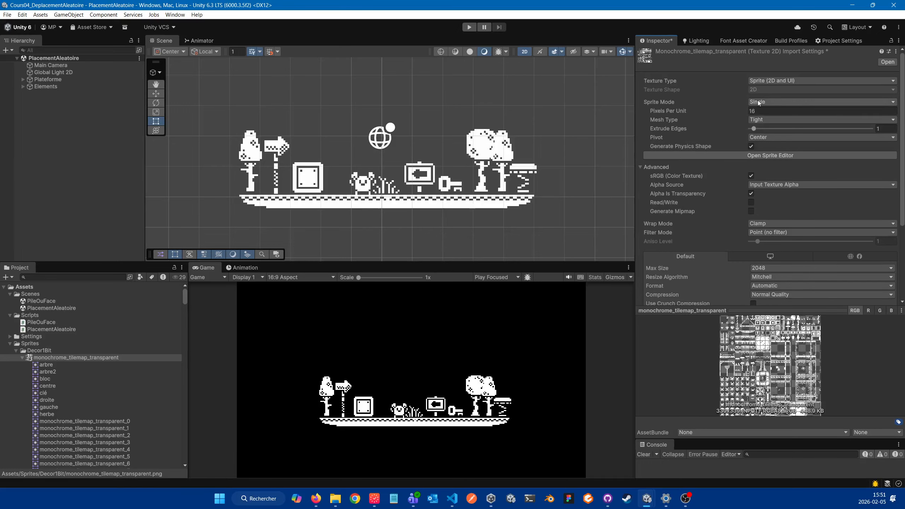
pyautogui.scroll(-3, 875, 301)
pyautogui.click(888, 248)
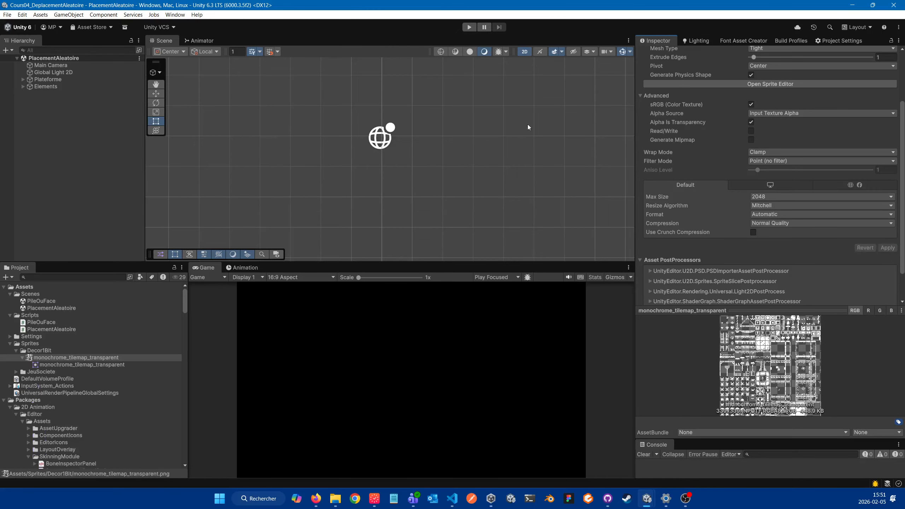
# Try placing the whole monochrome_tilemap_transparent sprite in the scene as one object, and undo the placement.
pyautogui.click(51, 365)
pyautogui.moveTo(74, 368); pyautogui.dragTo(273, 177)
pyautogui.scroll(-5, 320, 178)
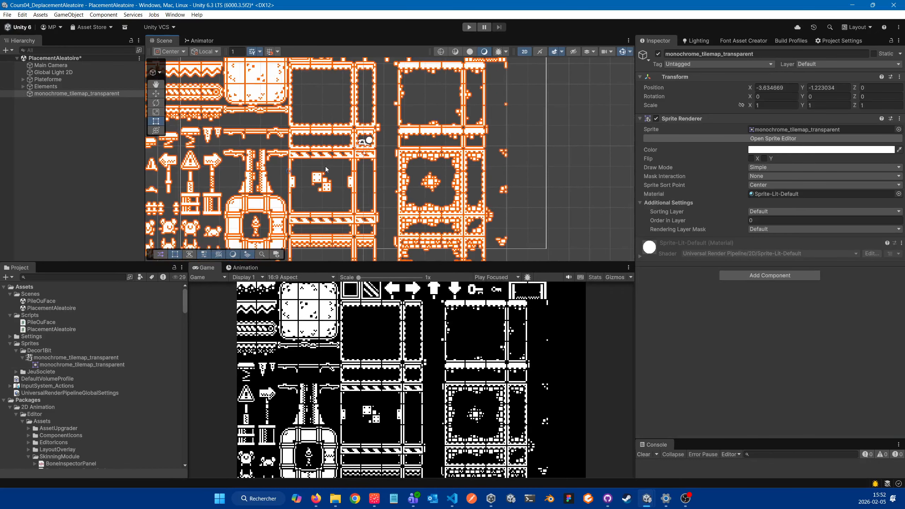
pyautogui.scroll(-3, 348, 192)
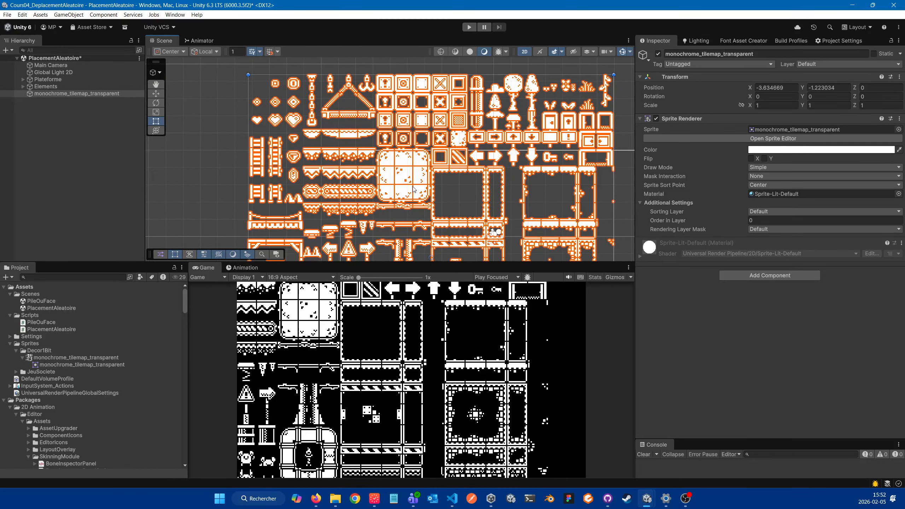
pyautogui.hotkey('ctrl', 'z')
# Set the monochrome_tilemap_transparent texture's Sprite Mode to Multiple, apply the import change and open its Sprite Editor.
pyautogui.click(66, 358)
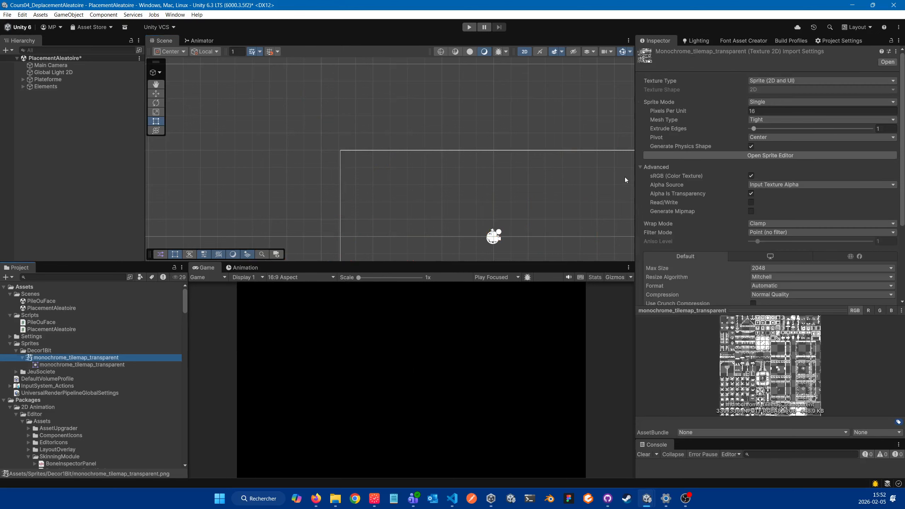
pyautogui.click(773, 103)
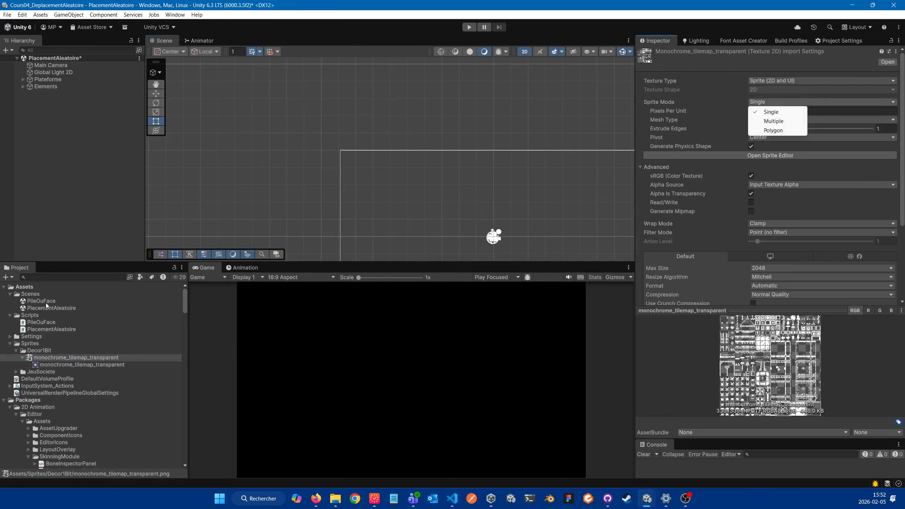
pyautogui.click(773, 121)
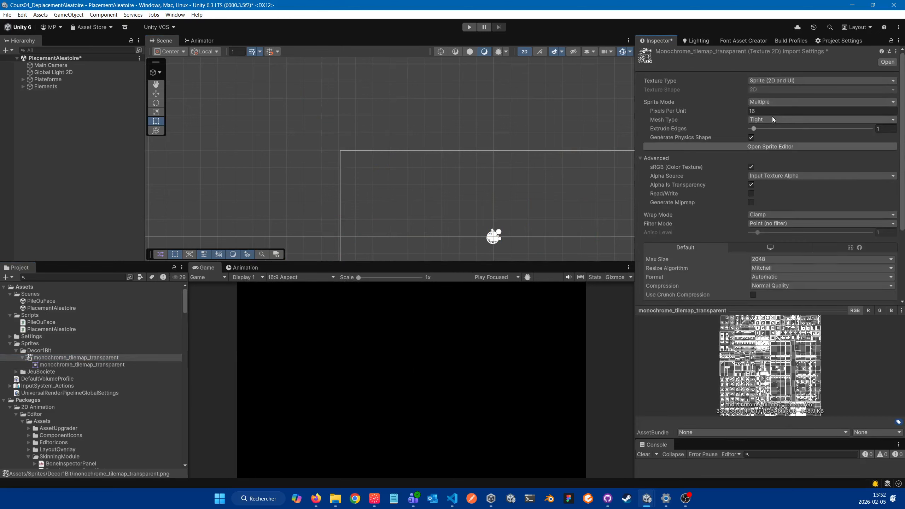
pyautogui.click(760, 150)
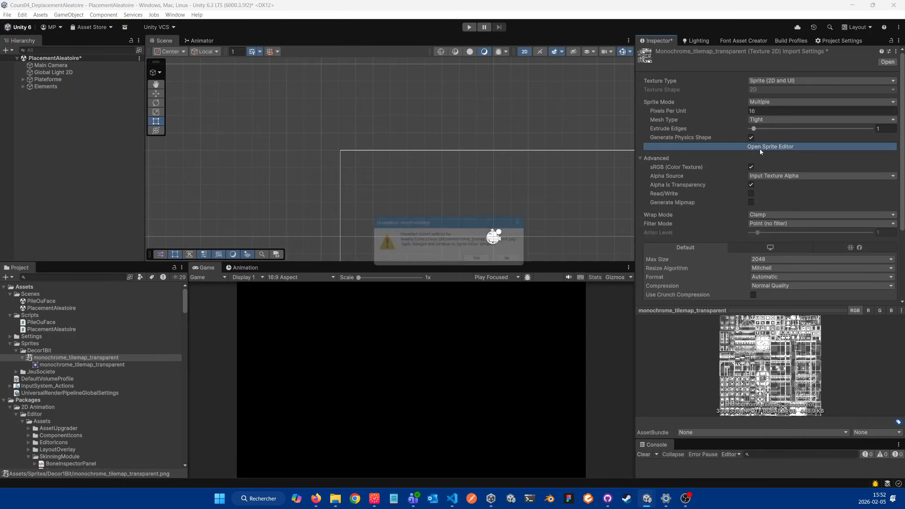
pyautogui.click(480, 260)
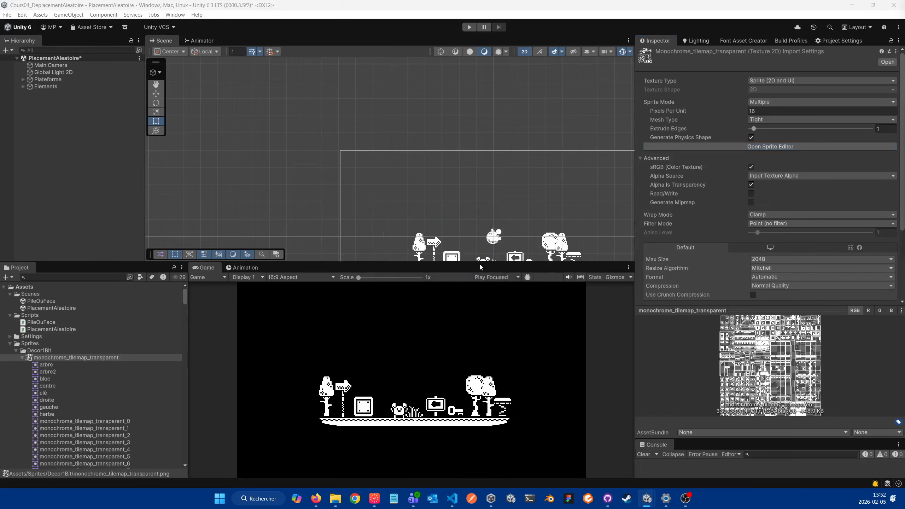
# Outline the flared pillar base above the rounded arch as a sprite about 26 by 16 pixels at X 131, Y 153.
pyautogui.click(333, 148)
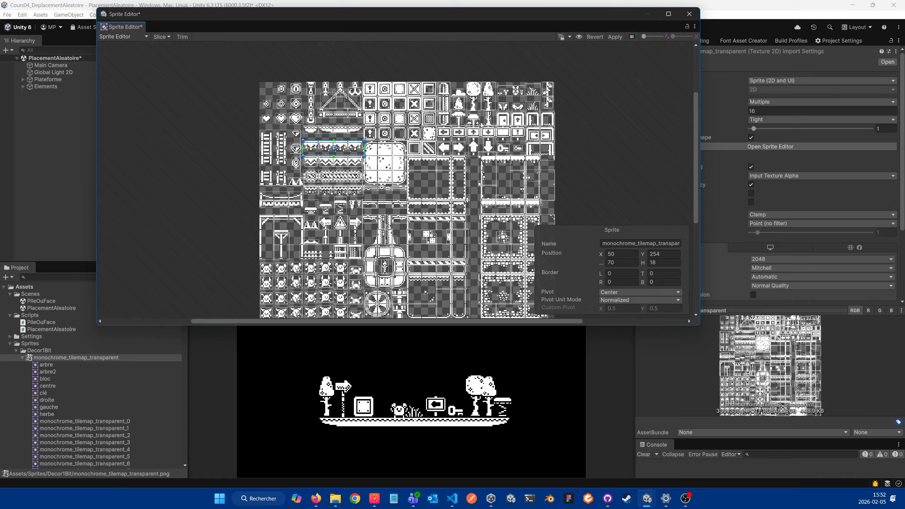
pyautogui.scroll(10, 415, 255)
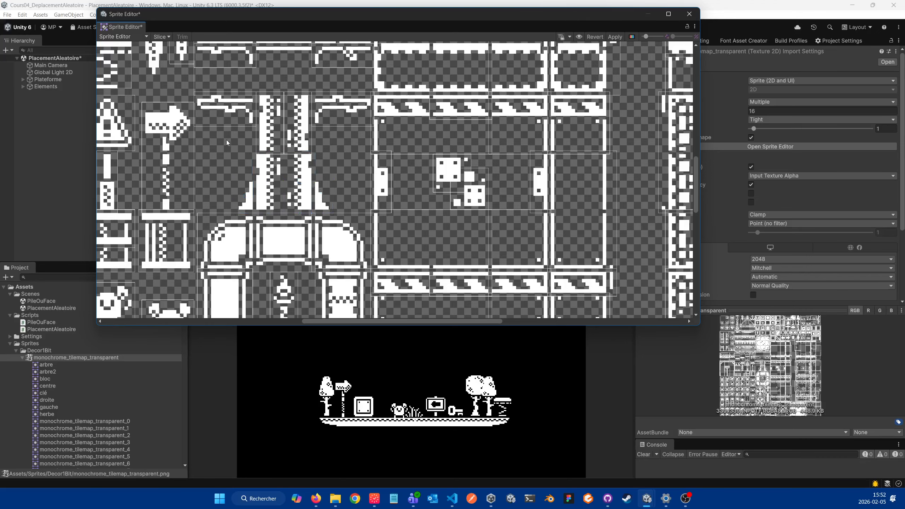
pyautogui.moveTo(250, 175); pyautogui.dragTo(335, 210)
pyautogui.moveTo(223, 176); pyautogui.dragTo(239, 210)
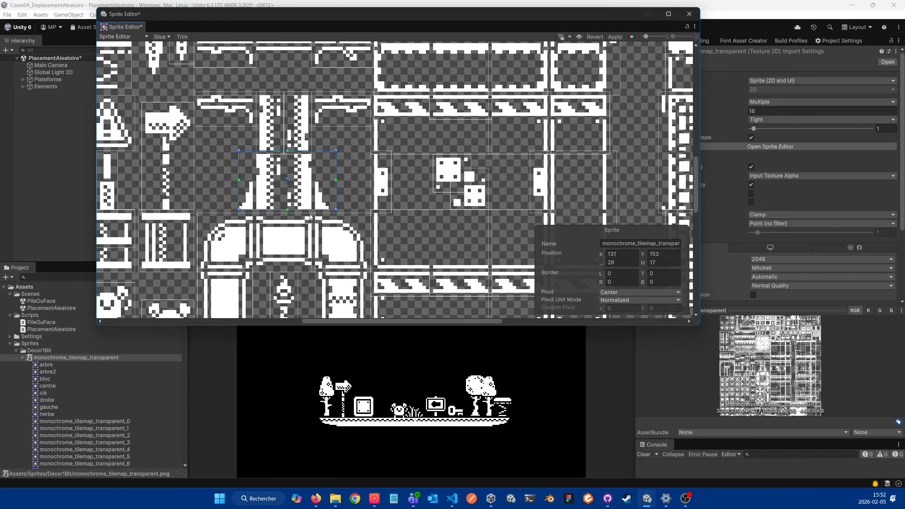
pyautogui.moveTo(336, 210); pyautogui.dragTo(328, 210)
pyautogui.moveTo(329, 151); pyautogui.dragTo(328, 154)
# Name the pillar base sprite "pied de plateforme".
pyautogui.click(623, 244)
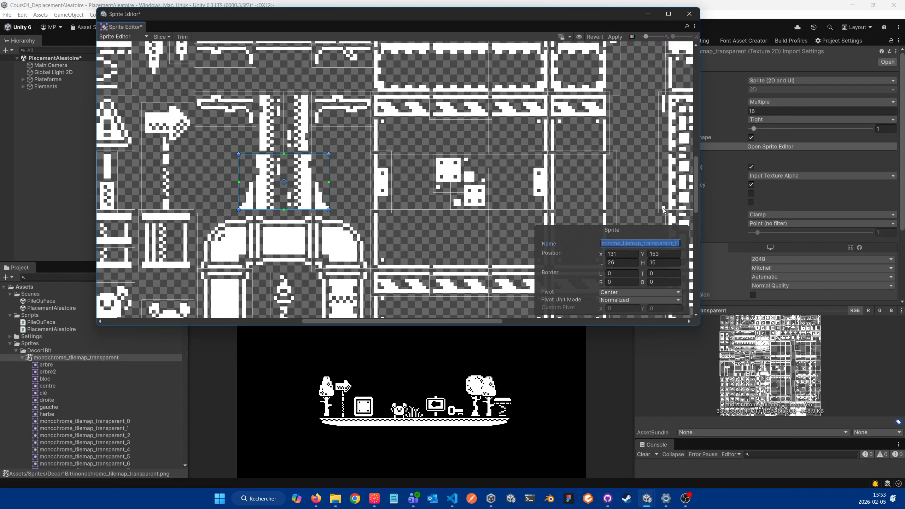
pyautogui.write('pid')
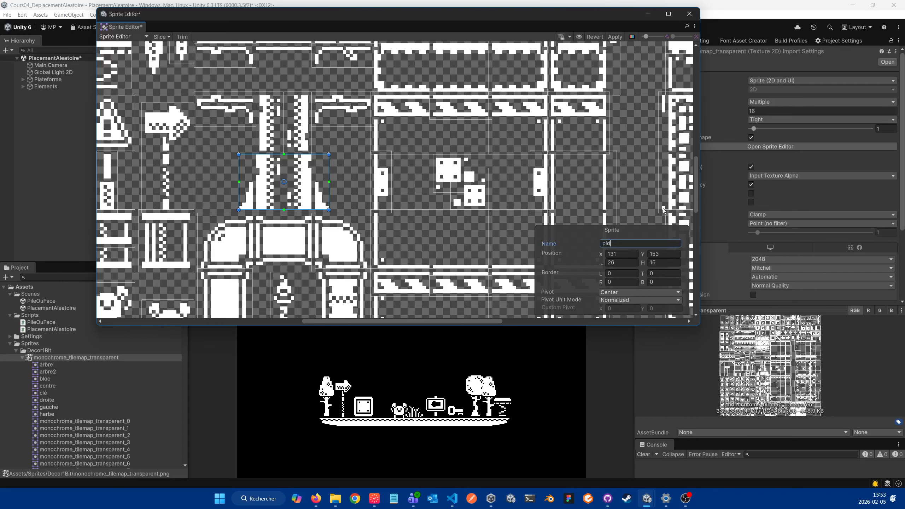
pyautogui.press('BackSpace')
pyautogui.write('ed de plateforme')
pyautogui.click(120, 37)
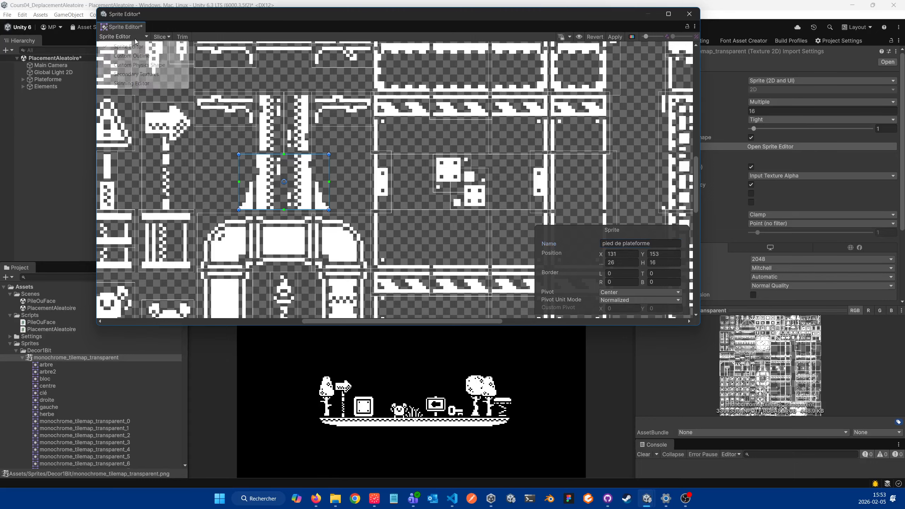
pyautogui.click(162, 37)
pyautogui.click(162, 36)
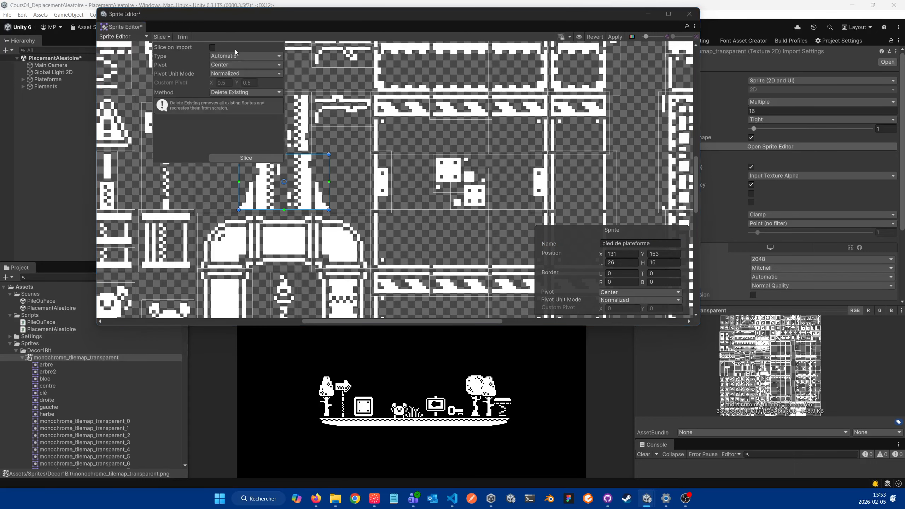
pyautogui.click(221, 56)
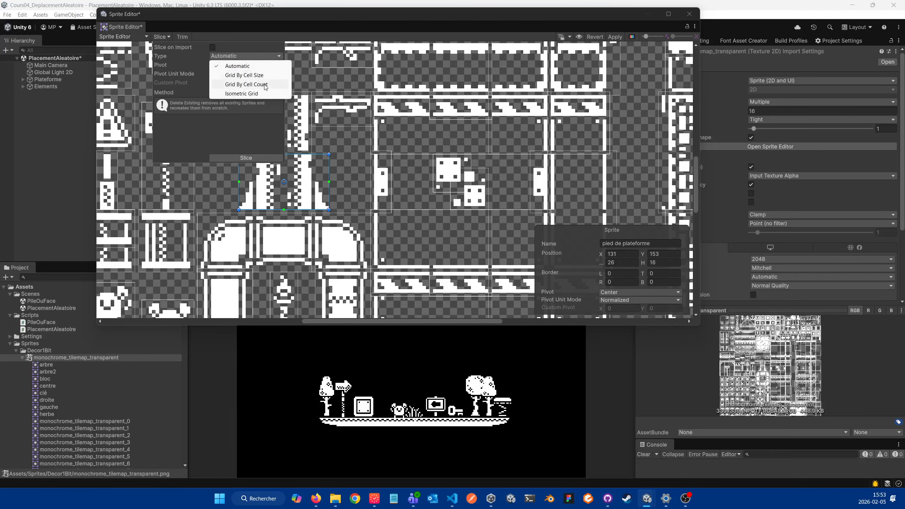
pyautogui.click(316, 40)
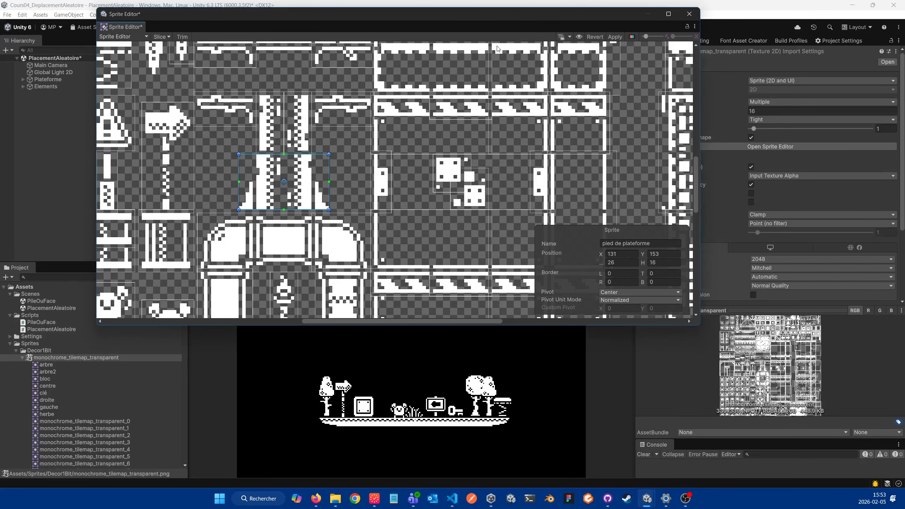
# Apply the sprite changes, close the Sprite Editor and collapse the tilemap's sprite list in the project.
pyautogui.click(615, 37)
pyautogui.click(689, 14)
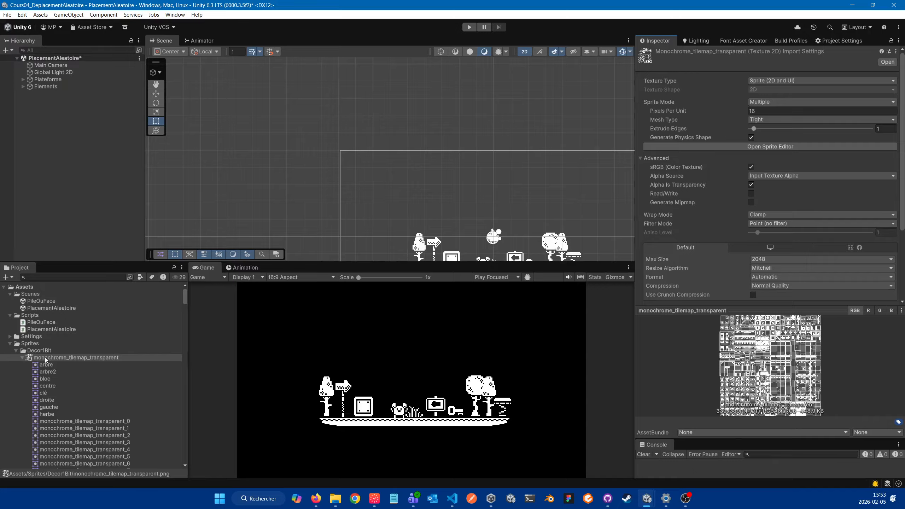
pyautogui.click(24, 358)
pyautogui.click(24, 358)
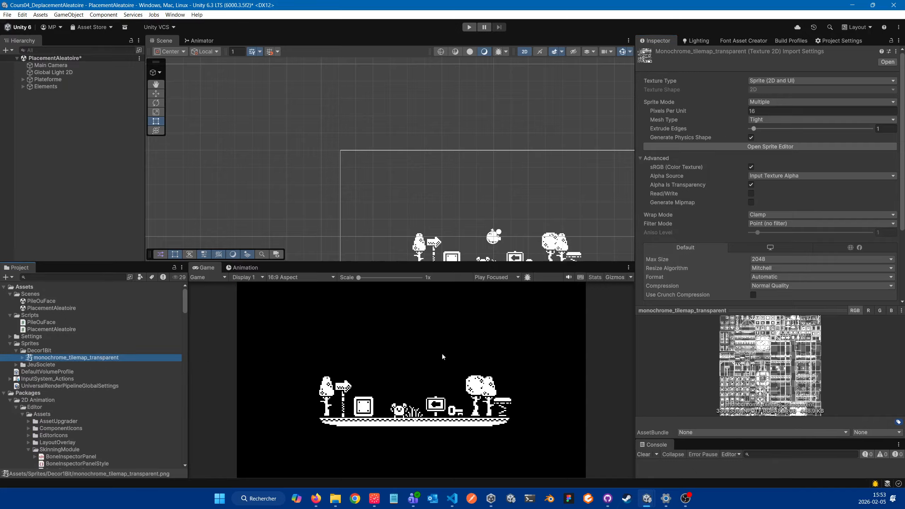